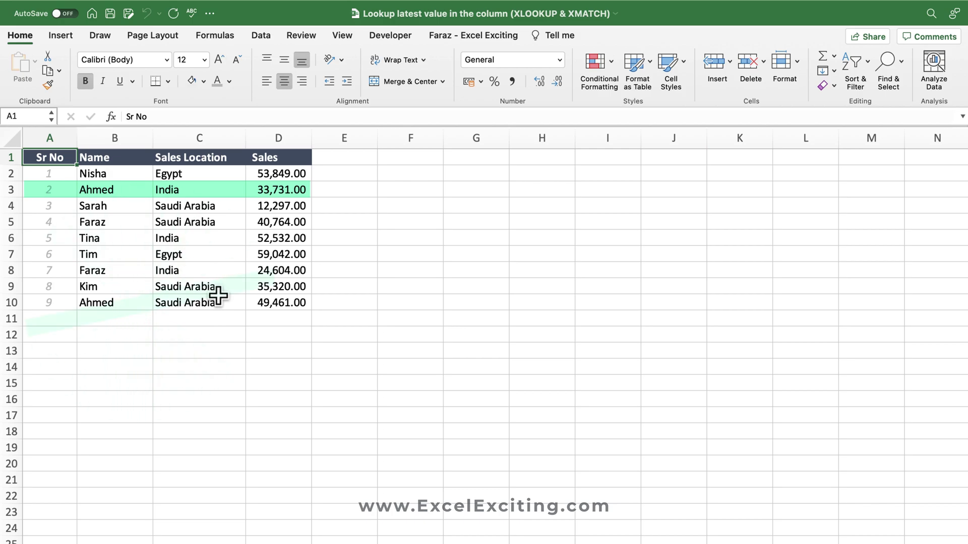
# Step: Enter Ahmed in F2 as the lookup name
pyautogui.click(406, 178)
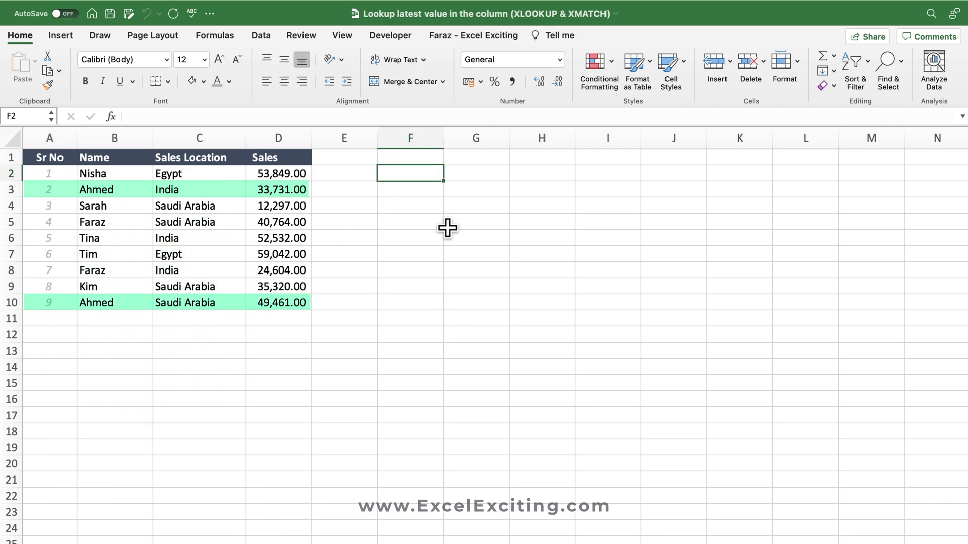
pyautogui.write('Ahmed')
pyautogui.press('Return')
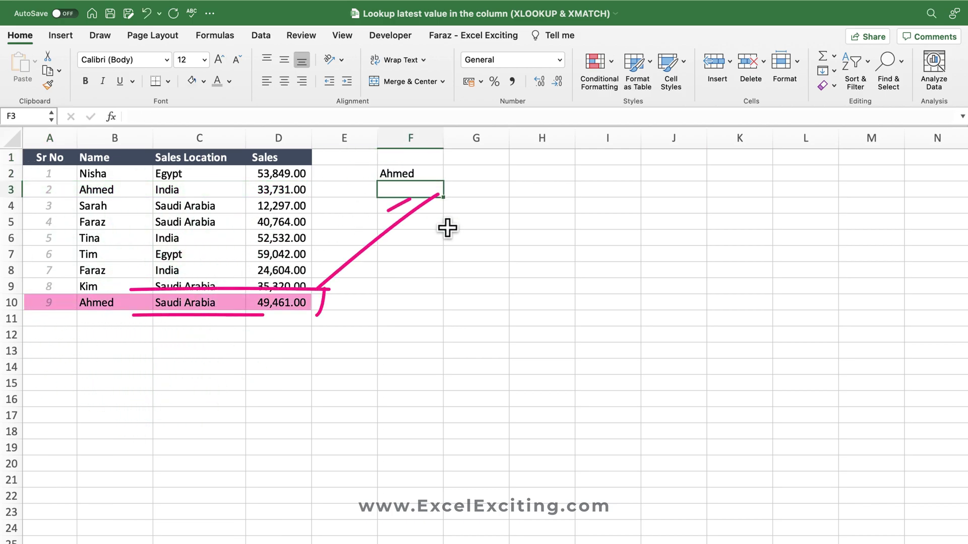
# Step: Convert the sales data A1:D10 into a table with headers
pyautogui.click(186, 188)
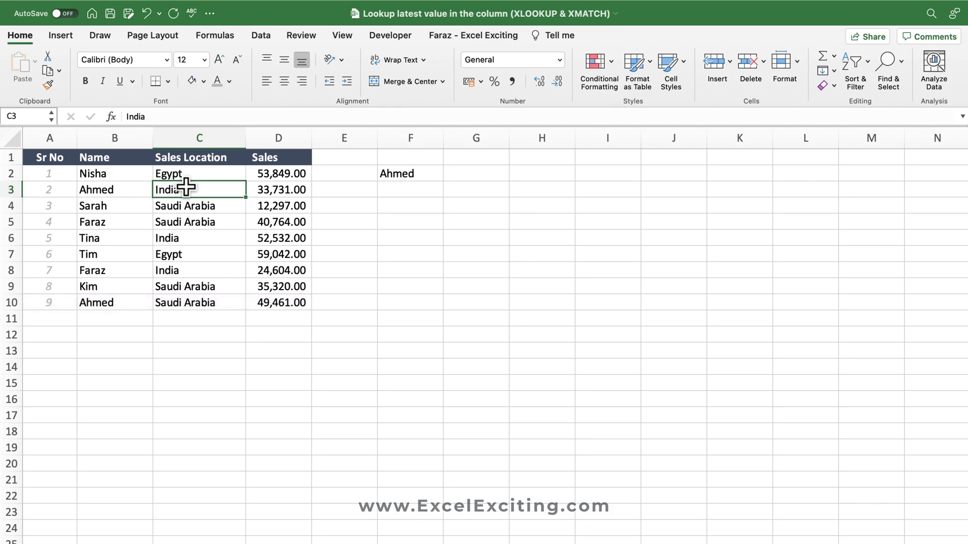
pyautogui.press('super+a')
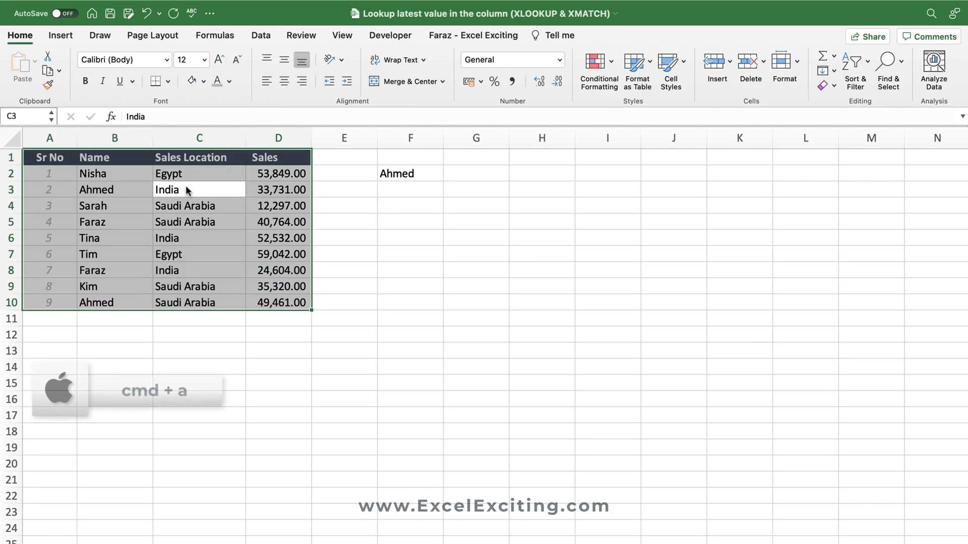
pyautogui.press('super+t')
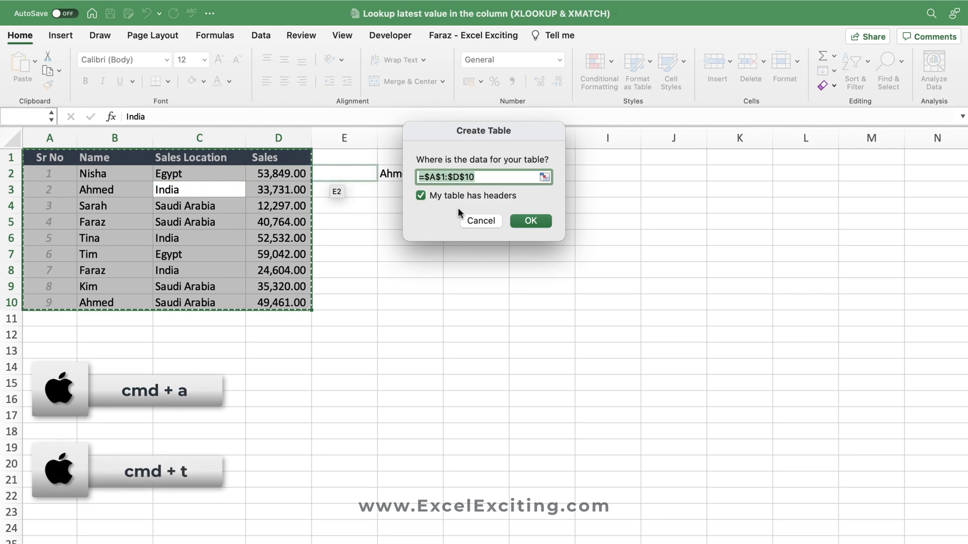
pyautogui.click(529, 224)
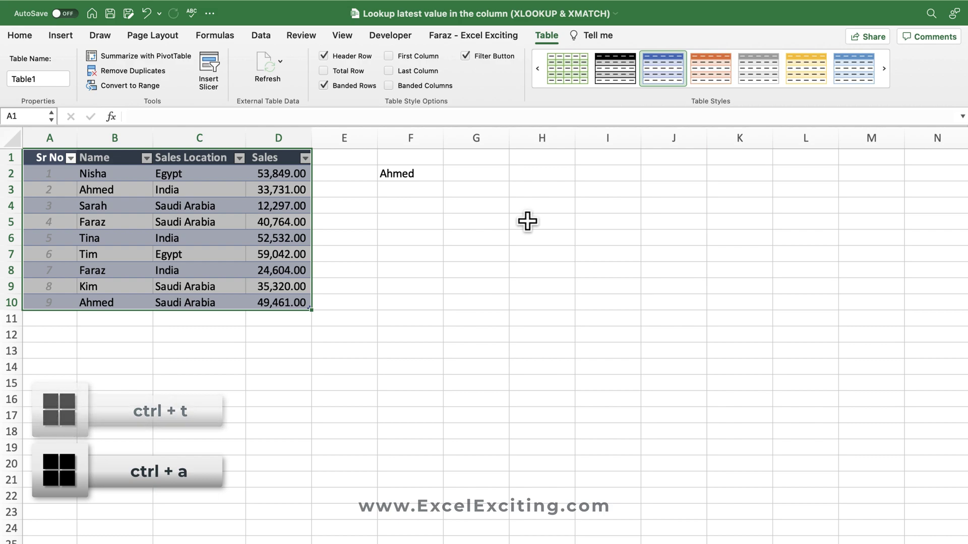
# Step: Rename the table to mySalP
pyautogui.click(20, 79)
pyautogui.doubleClick(20, 79)
pyautogui.write('myS')
pyautogui.write('ales')
pyautogui.press('Return')
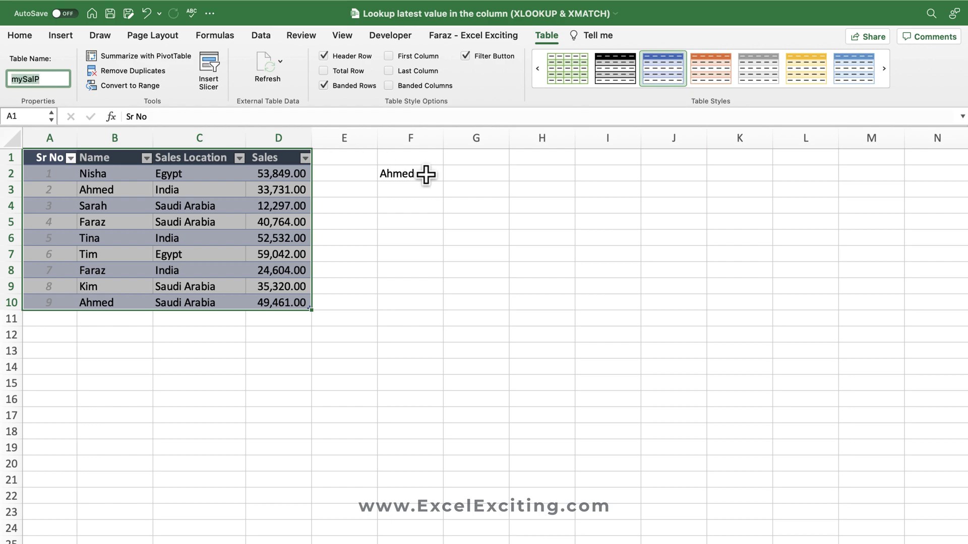
pyautogui.click(452, 167)
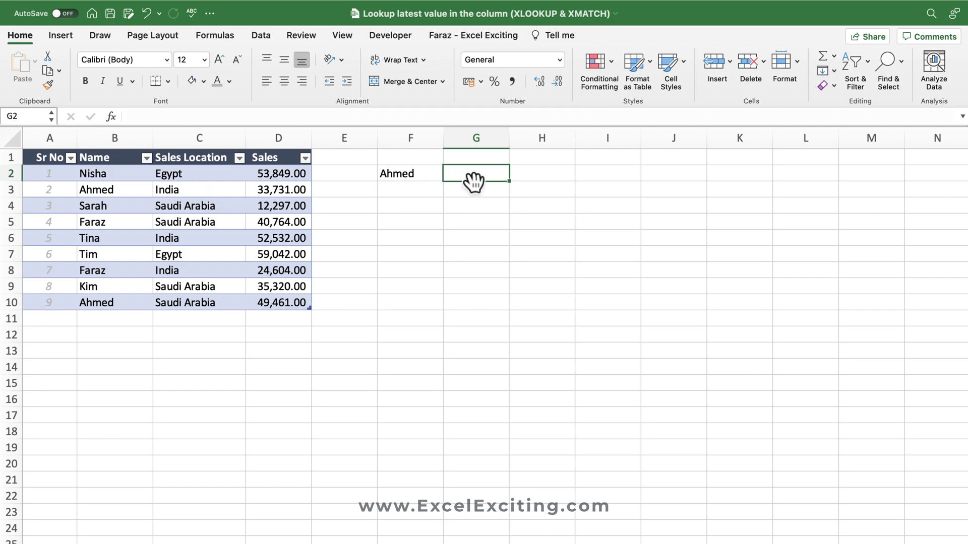
# Step: Start an XLOOKUP in G2 matching F2 in mySalP[Name], returning the Sales Location through Sales columns
pyautogui.write('=')
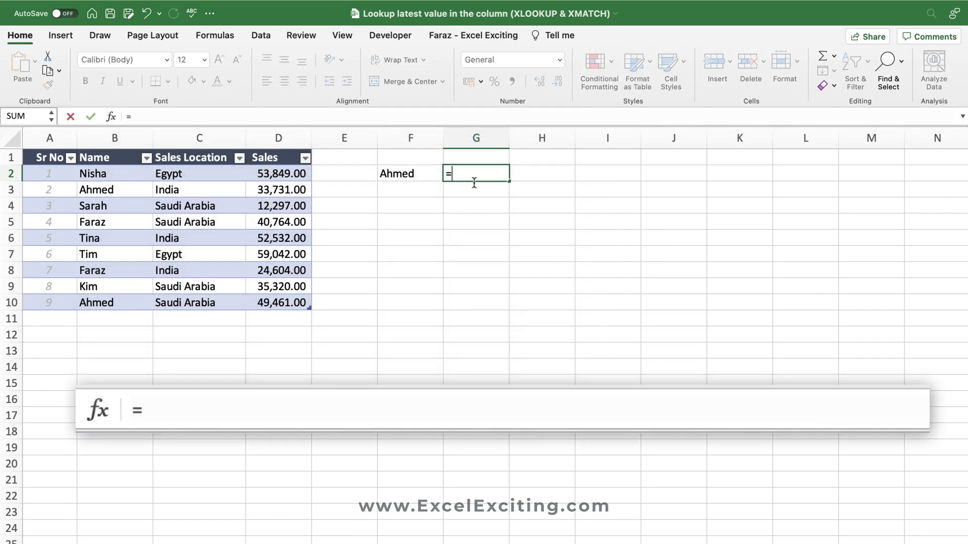
pyautogui.write('xl')
pyautogui.press('Tab')
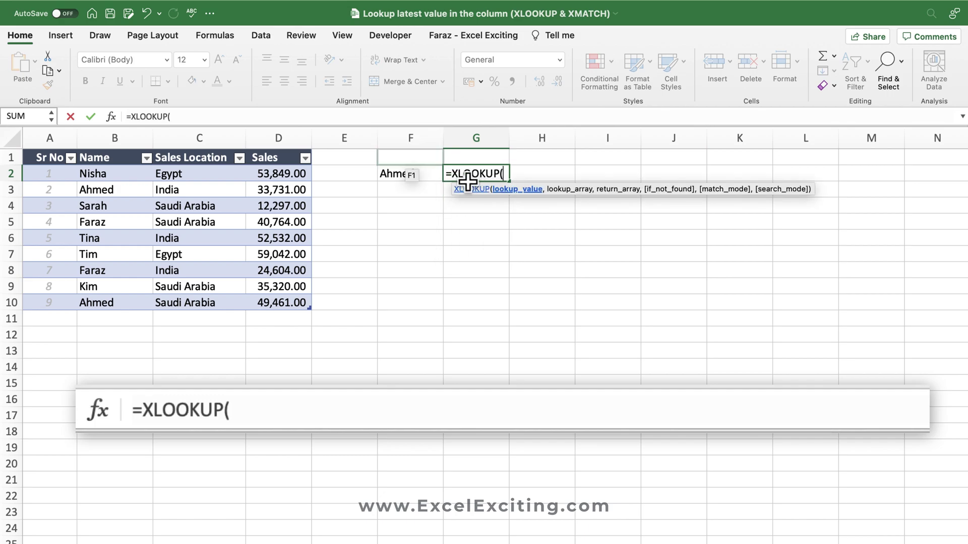
pyautogui.click(402, 173)
pyautogui.write(',')
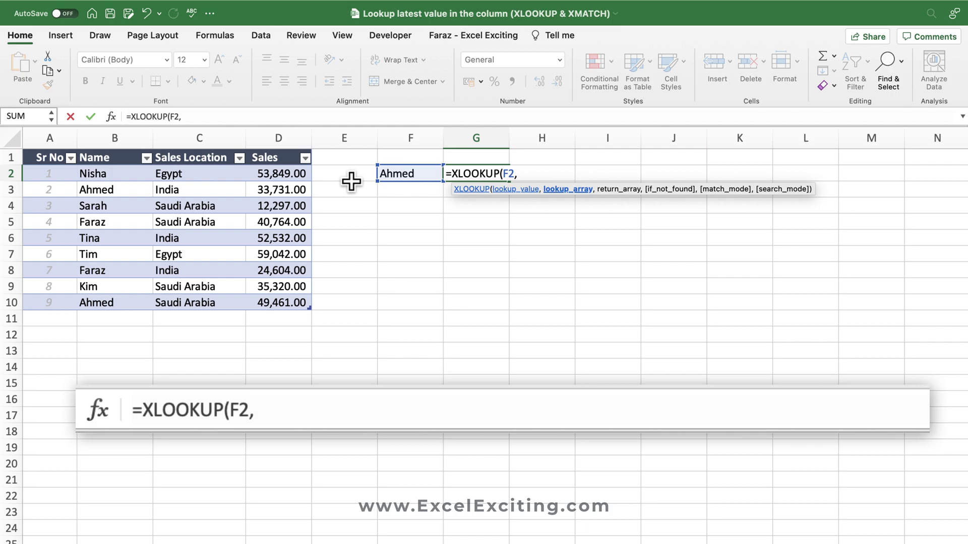
pyautogui.click(113, 154)
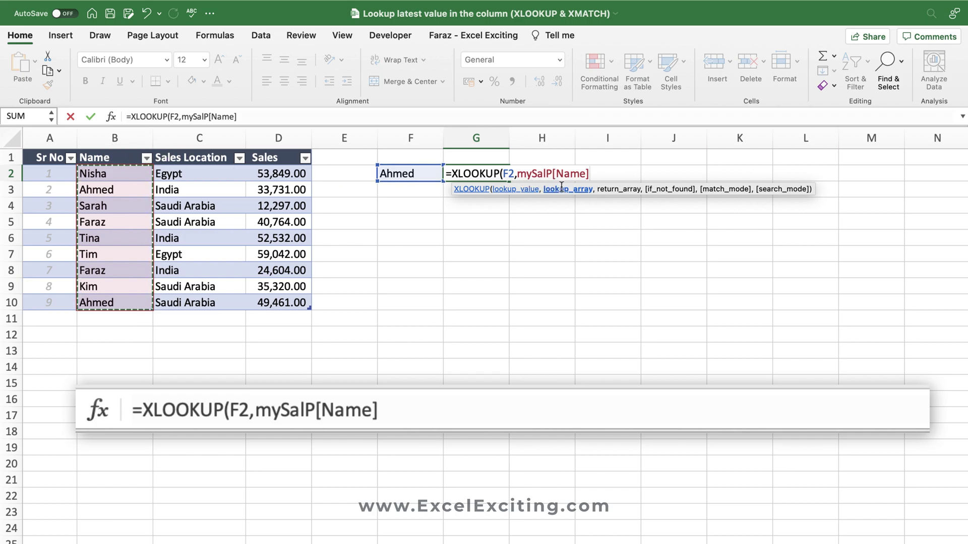
pyautogui.write(',')
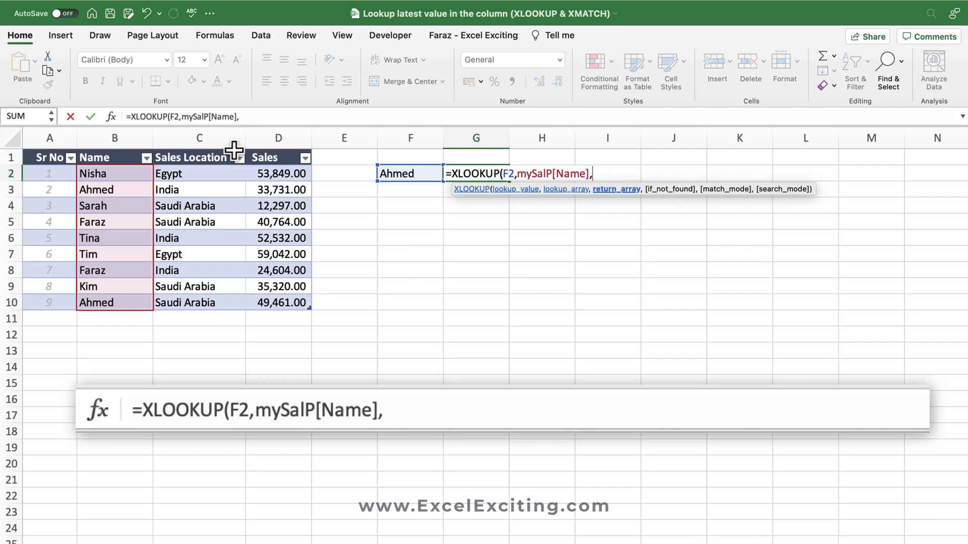
pyautogui.click(214, 147)
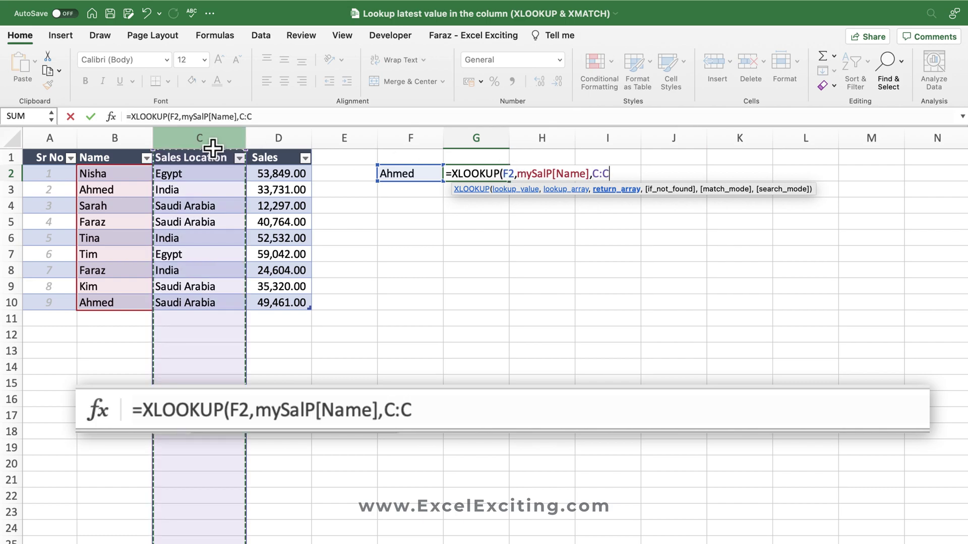
pyautogui.click(213, 152)
pyautogui.moveTo(213, 152); pyautogui.dragTo(263, 156)
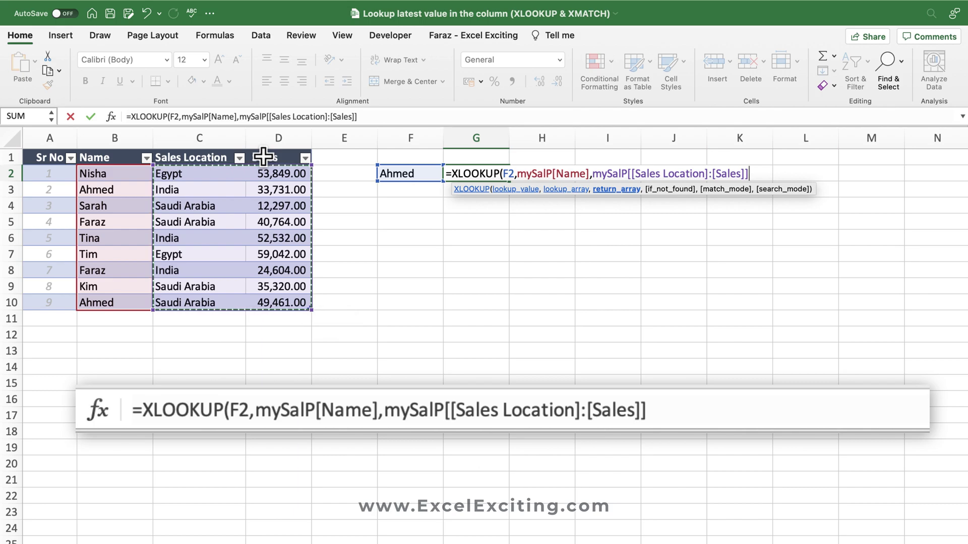
# Step: Add the "Not in records" fallback, correcting its typo, and commit the formula
pyautogui.write(',"No in records"')
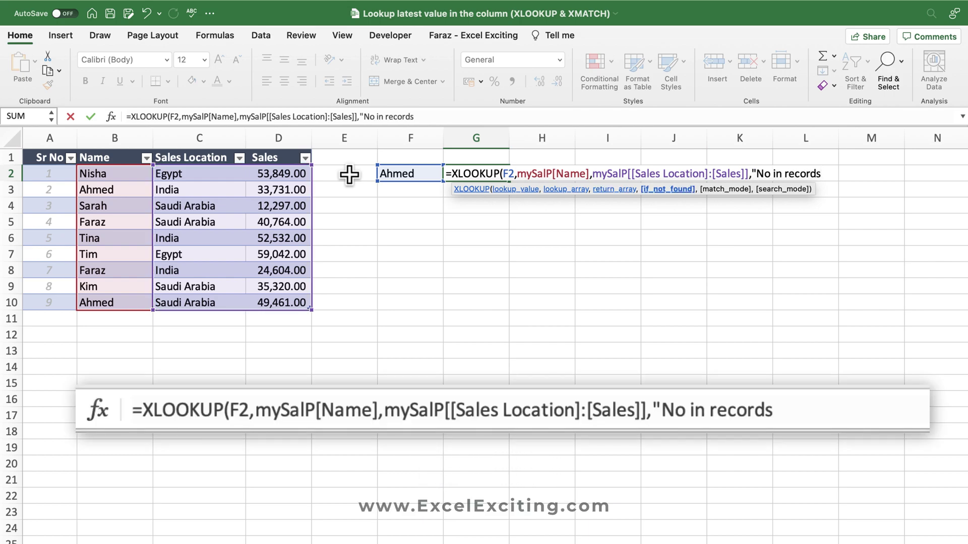
pyautogui.click(768, 173)
pyautogui.write('t')
pyautogui.click(831, 174)
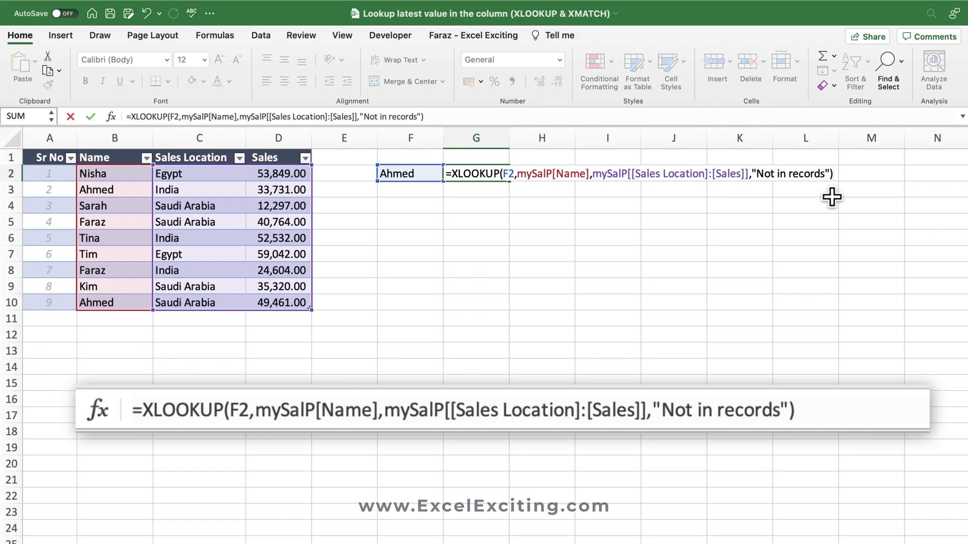
pyautogui.press('Return')
pyautogui.click(479, 173)
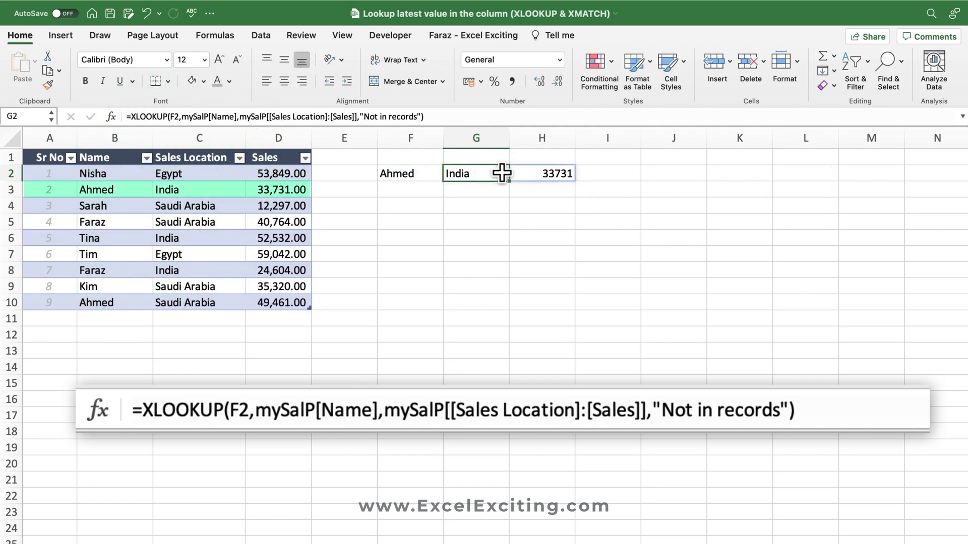
# Step: Make G2's XLOOKUP search last-to-first (-1) so it returns Ahmed's latest entry
pyautogui.doubleClick(499, 173)
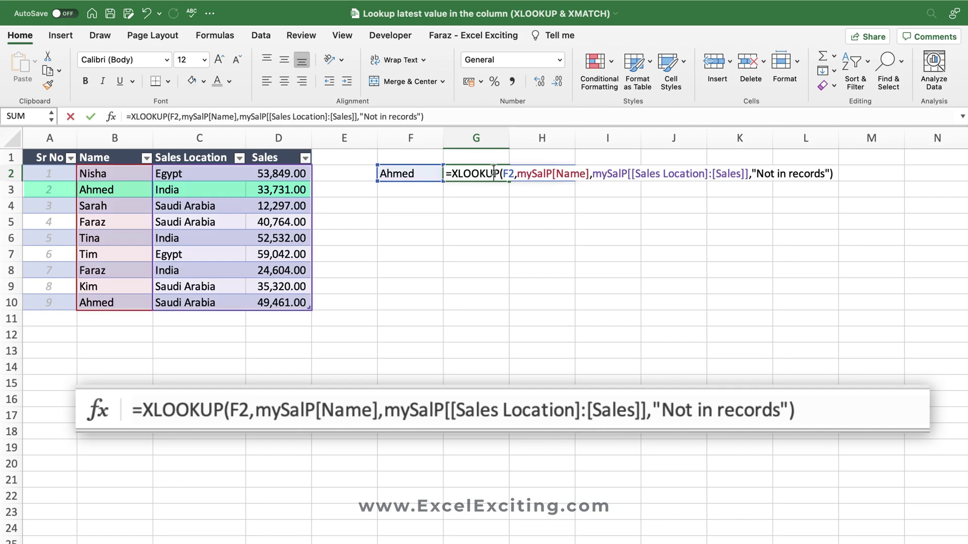
pyautogui.click(831, 174)
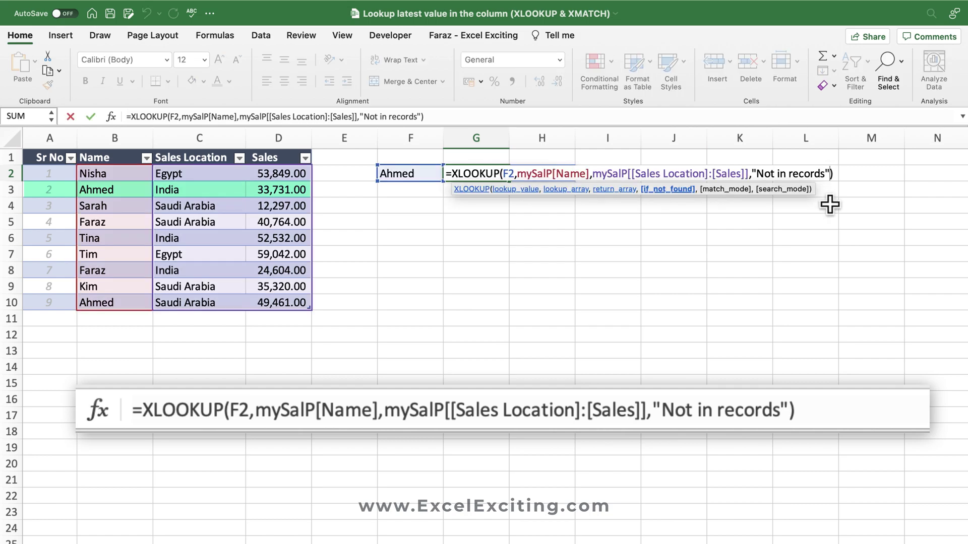
pyautogui.write(',')
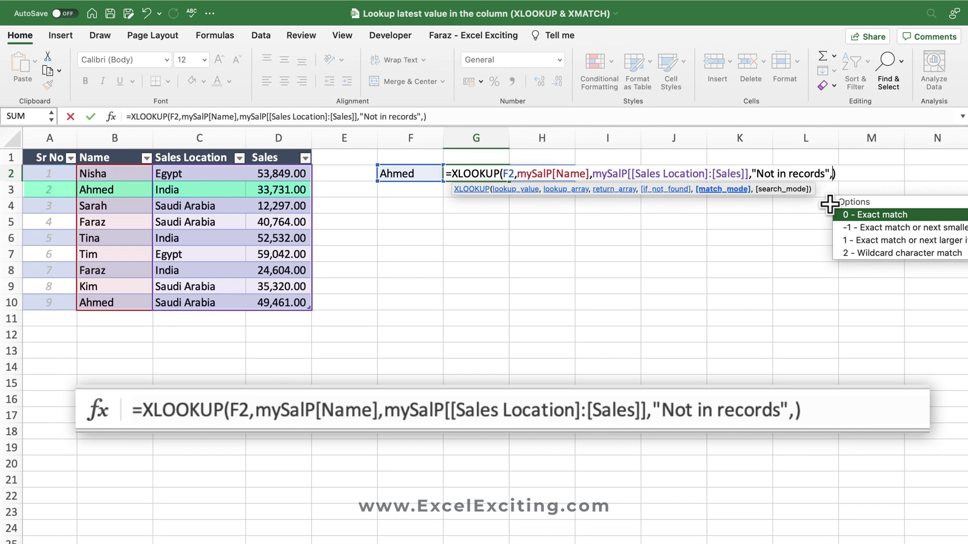
pyautogui.write(',')
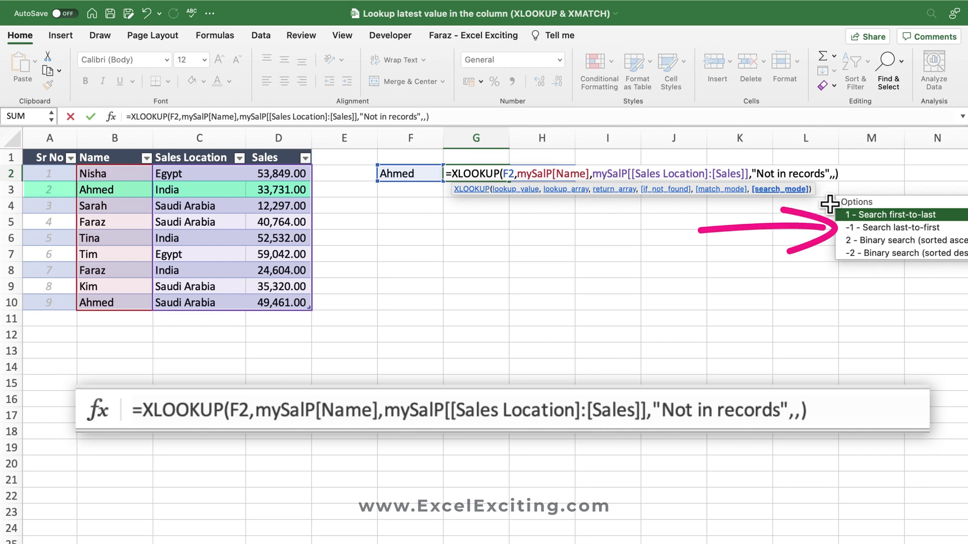
pyautogui.press('Down')
pyautogui.press('Tab')
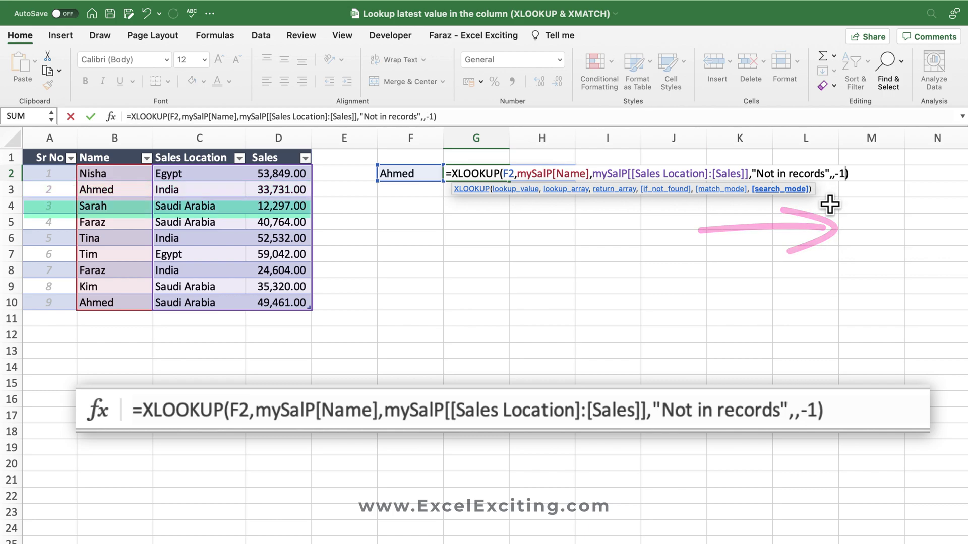
pyautogui.press('Return')
# Step: Apply Comma Style to H2 and widen column H to show 49,461.00
pyautogui.click(554, 173)
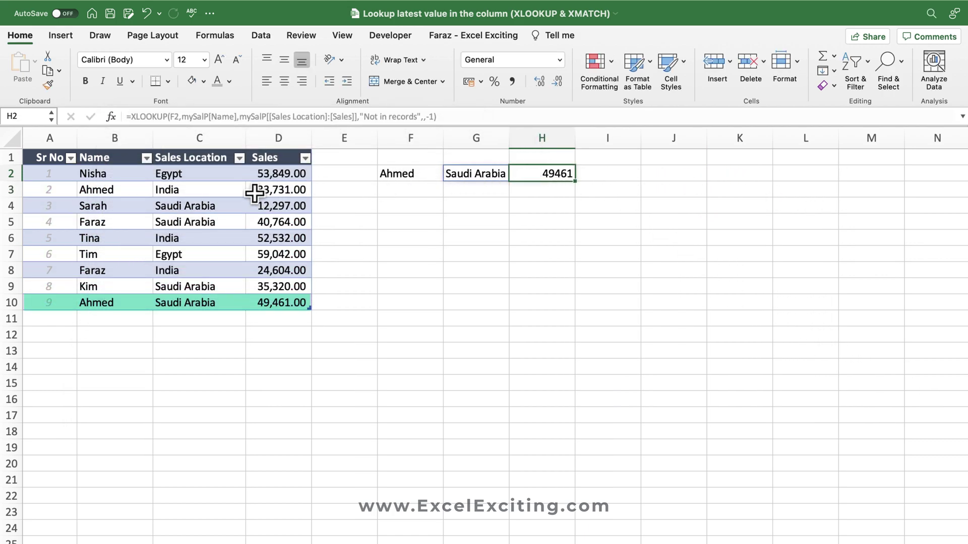
pyautogui.click(512, 81)
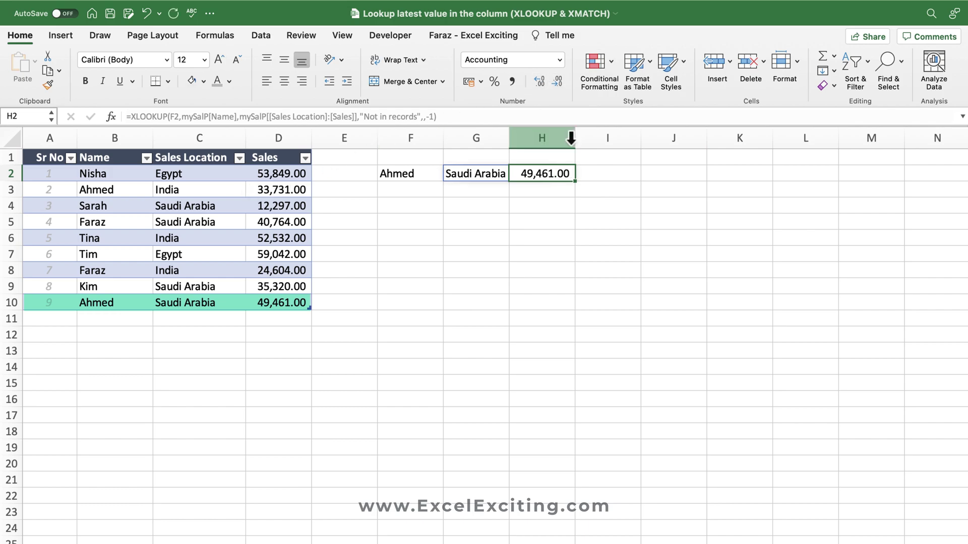
pyautogui.click(570, 137)
pyautogui.moveTo(570, 137); pyautogui.dragTo(587, 138)
pyautogui.click(408, 176)
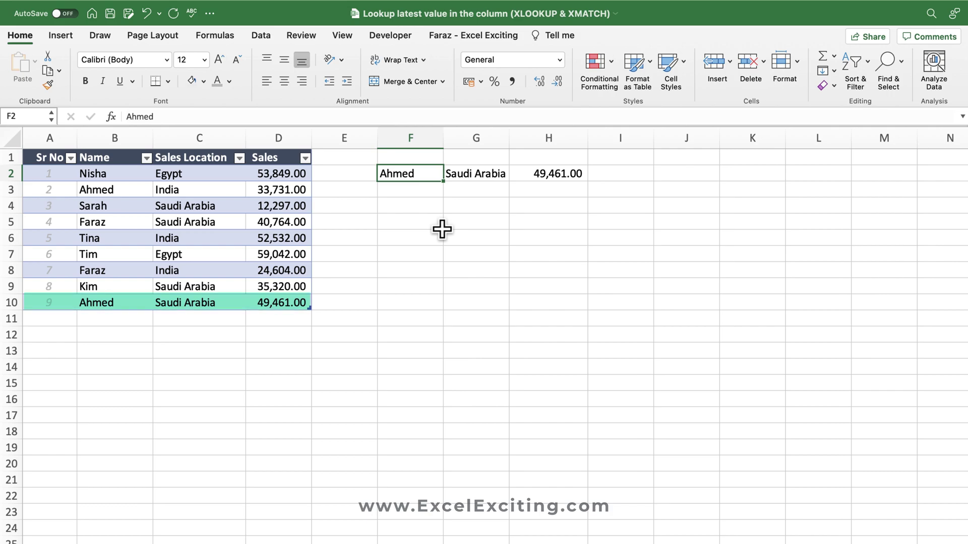
# Step: Change the lookup name in F2 to Faraz and select the six extra sales rows below
pyautogui.write('Faraz')
pyautogui.press('Return')
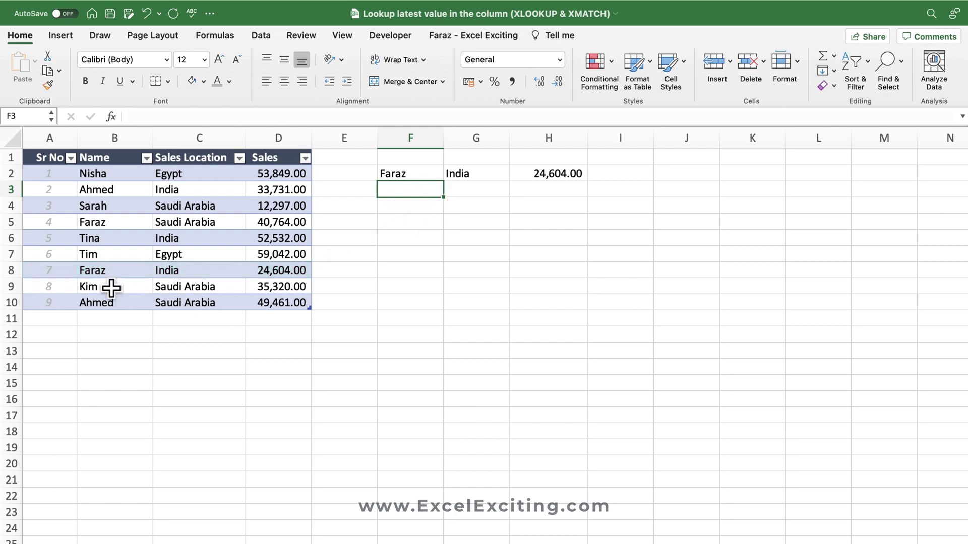
pyautogui.scroll(-10, 111, 287)
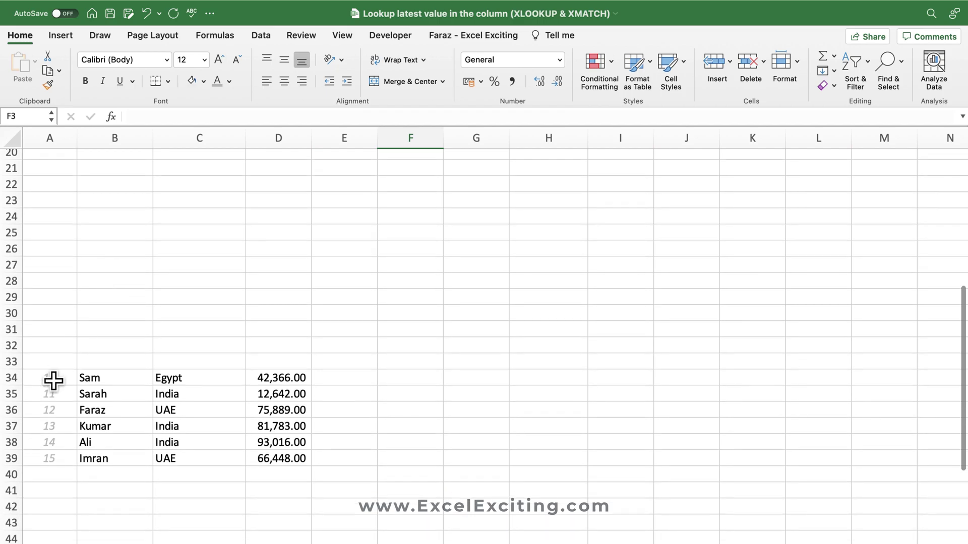
pyautogui.moveTo(51, 378); pyautogui.dragTo(291, 460)
pyautogui.press('super+c')
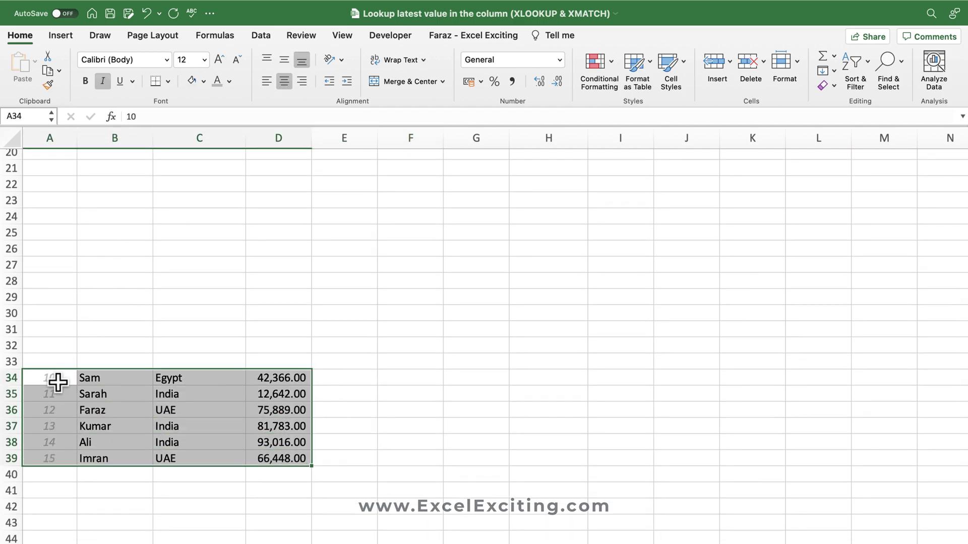
pyautogui.scroll(3, 581, 206)
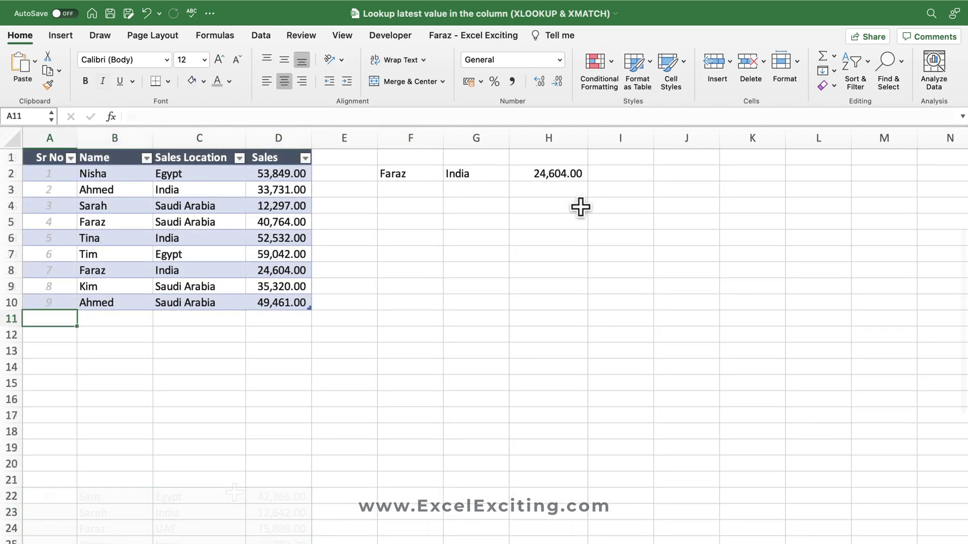
pyautogui.press('super+v')
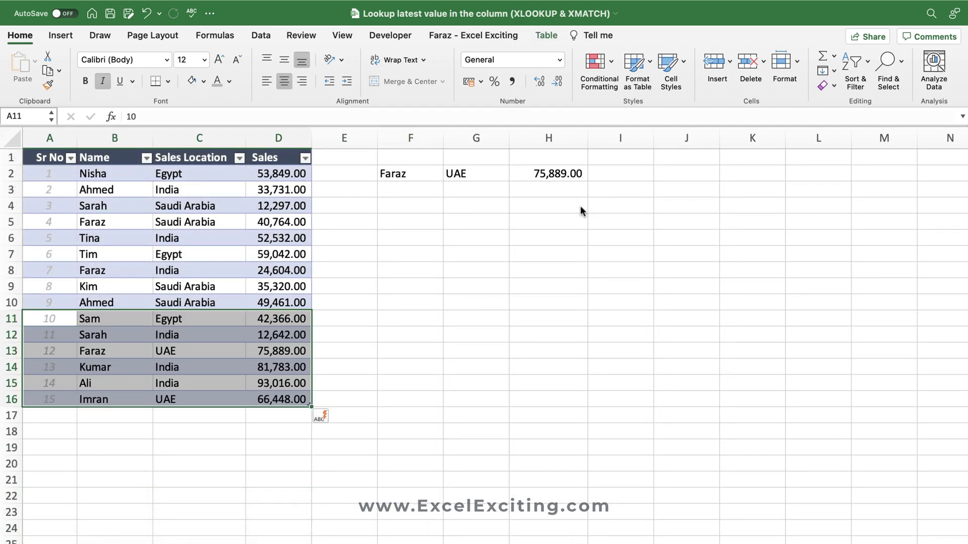
pyautogui.click(474, 175)
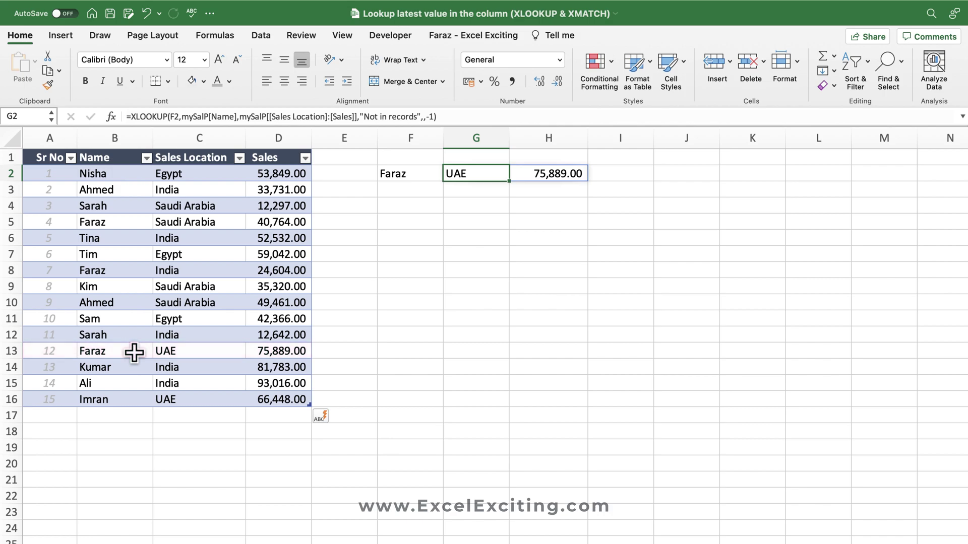
# Step: Enter Faraz in F4 and begin an XMATCH in G4 matching F4 against mySalP[Name]
pyautogui.click(405, 204)
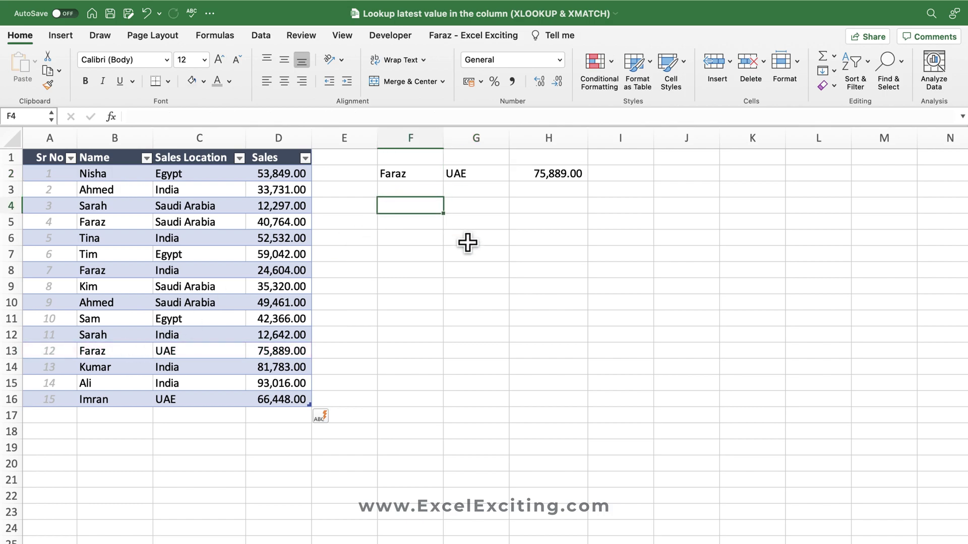
pyautogui.write('Faraz')
pyautogui.click(497, 204)
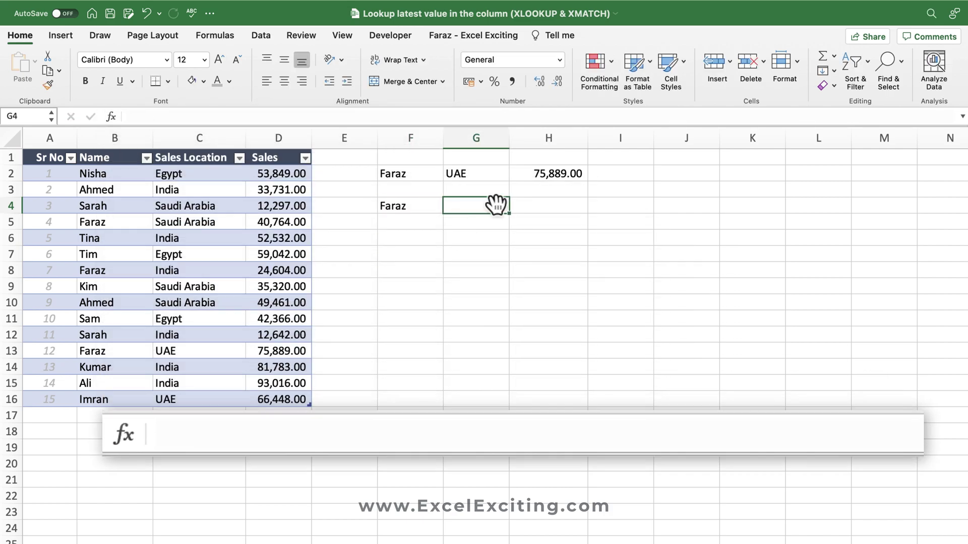
pyautogui.write('=xm')
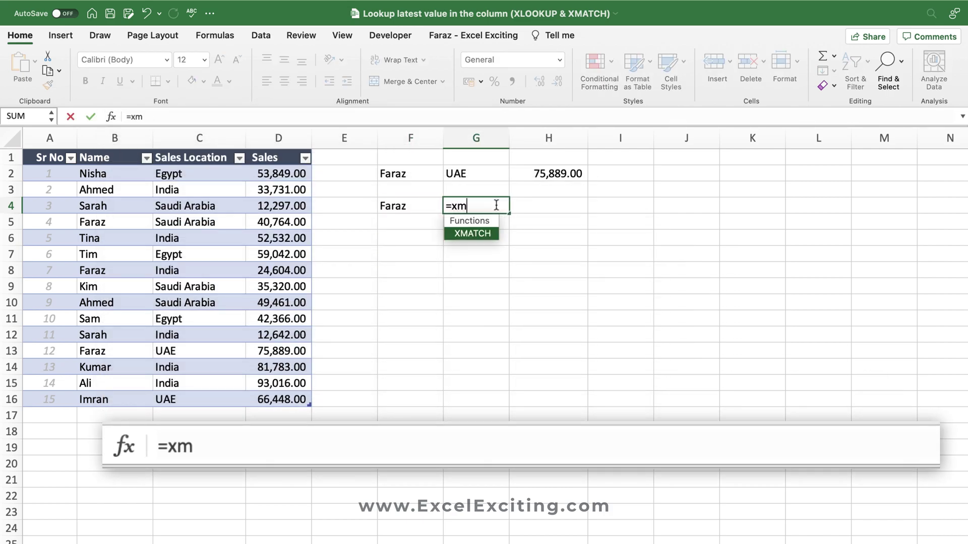
pyautogui.press('Tab')
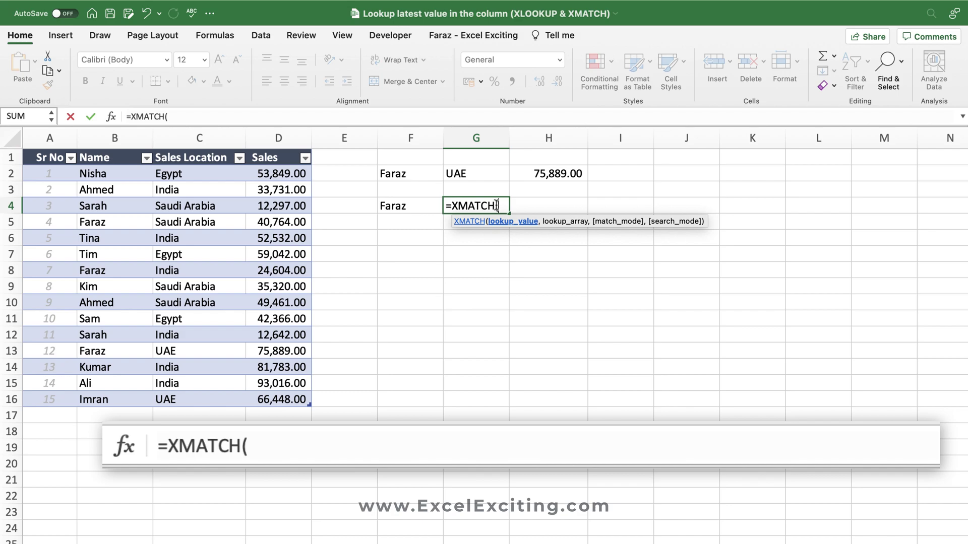
pyautogui.click(389, 201)
pyautogui.write(',')
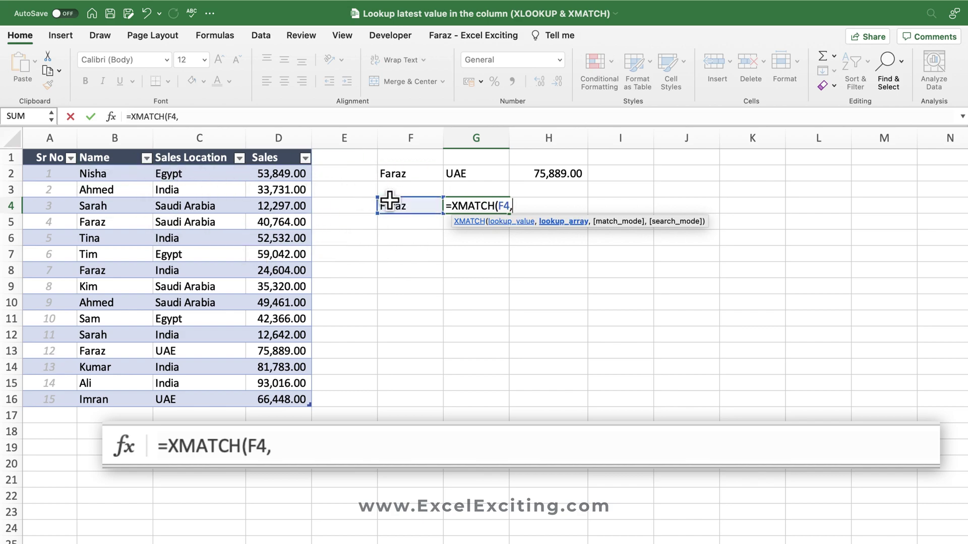
pyautogui.click(119, 155)
# Step: Set the XMATCH search mode to last-to-first so G4 returns position 12
pyautogui.write(',')
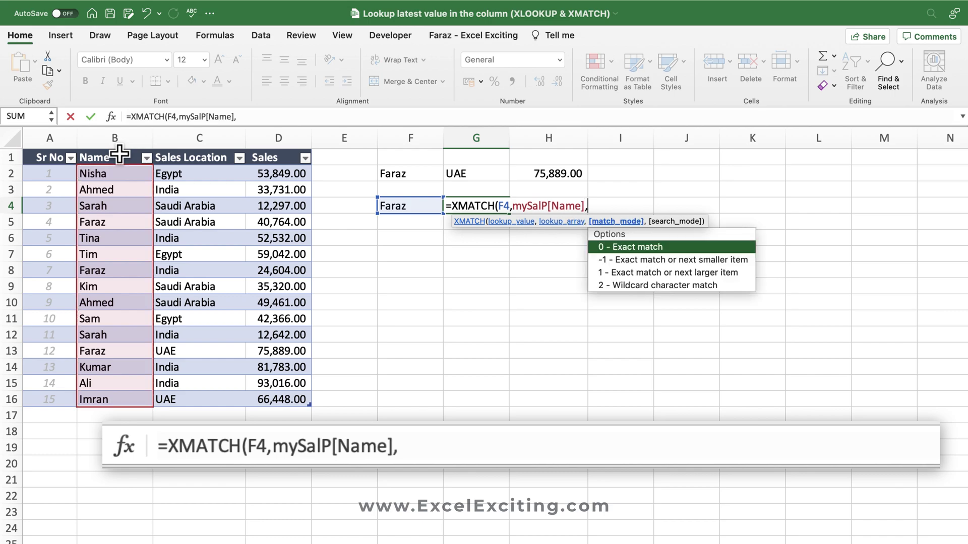
pyautogui.write(',')
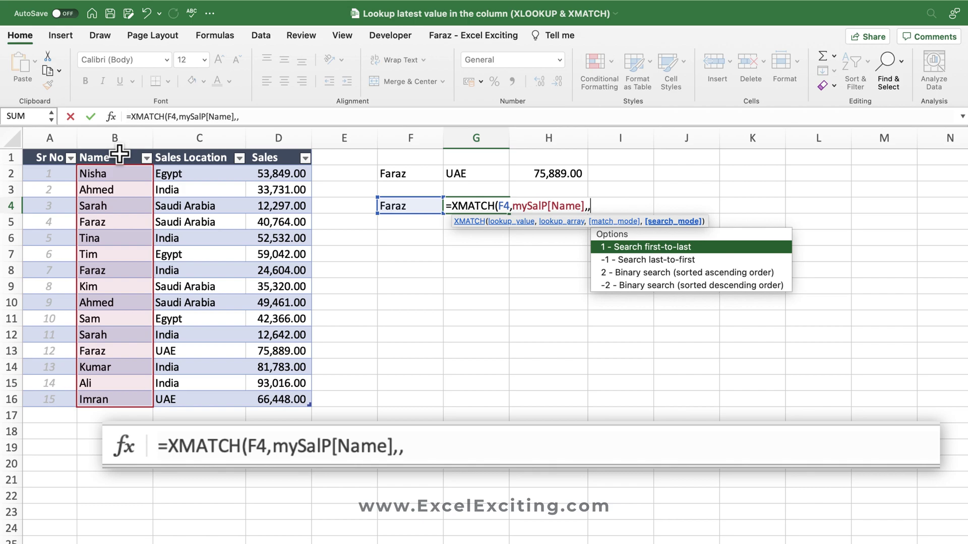
pyautogui.press('Down')
pyautogui.press('Down')
pyautogui.press('Up')
pyautogui.press('Tab')
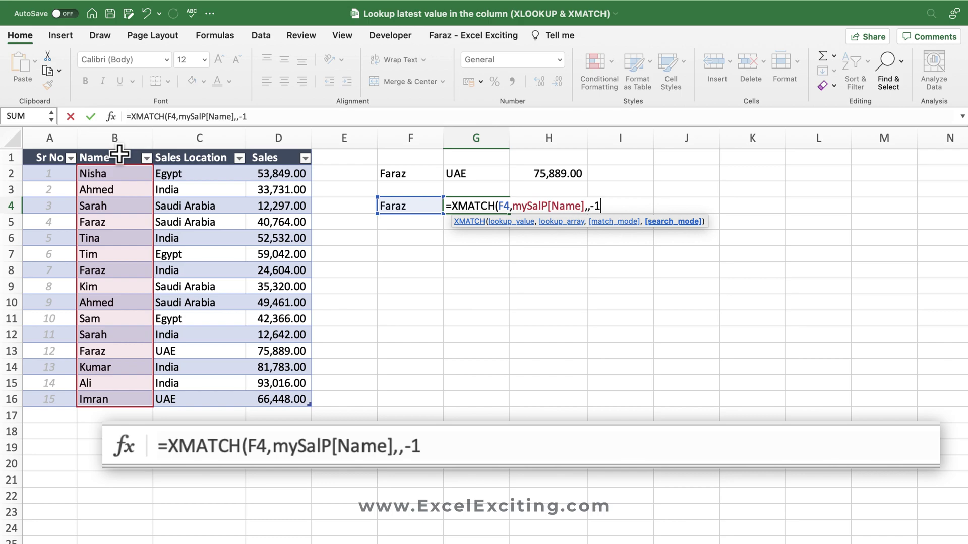
pyautogui.write(')')
pyautogui.press('Return')
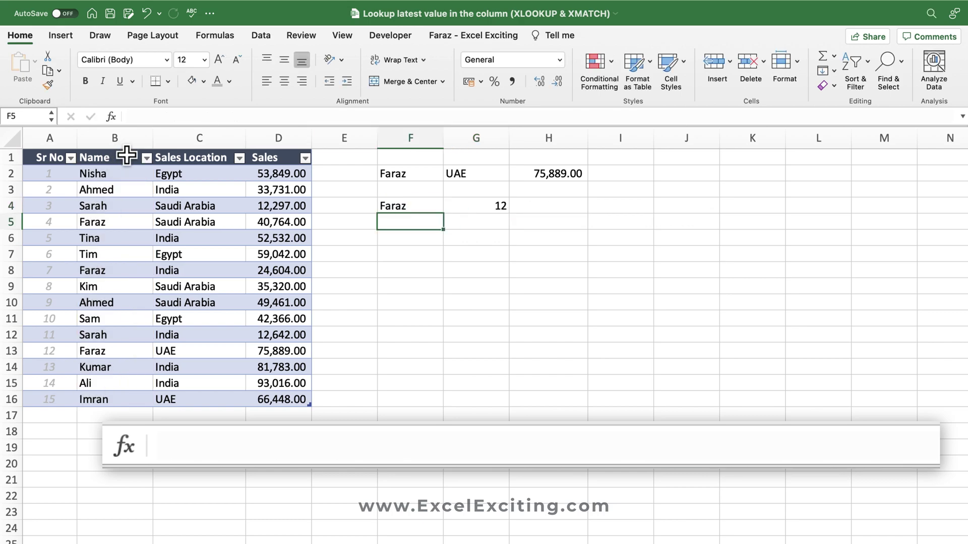
# Step: Wrap G4's XMATCH in INDEX over mySalP's Sales Location through Sales columns
pyautogui.click(479, 208)
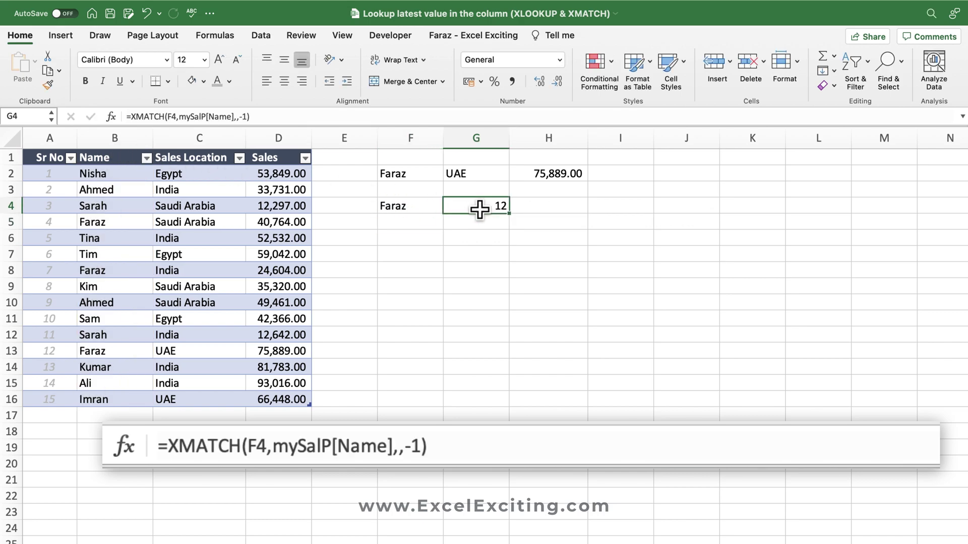
pyautogui.doubleClick(474, 207)
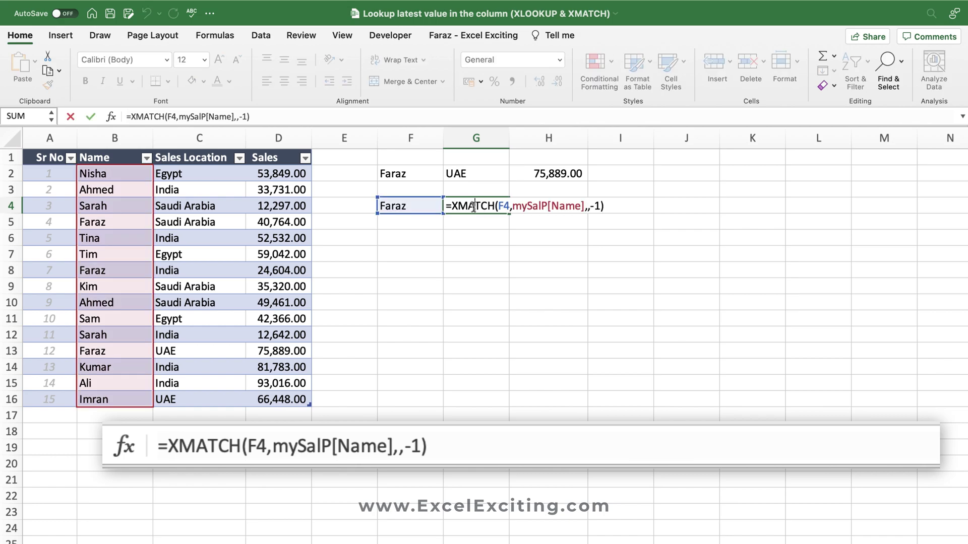
pyautogui.click(447, 207)
pyautogui.click(448, 207)
pyautogui.write('ind')
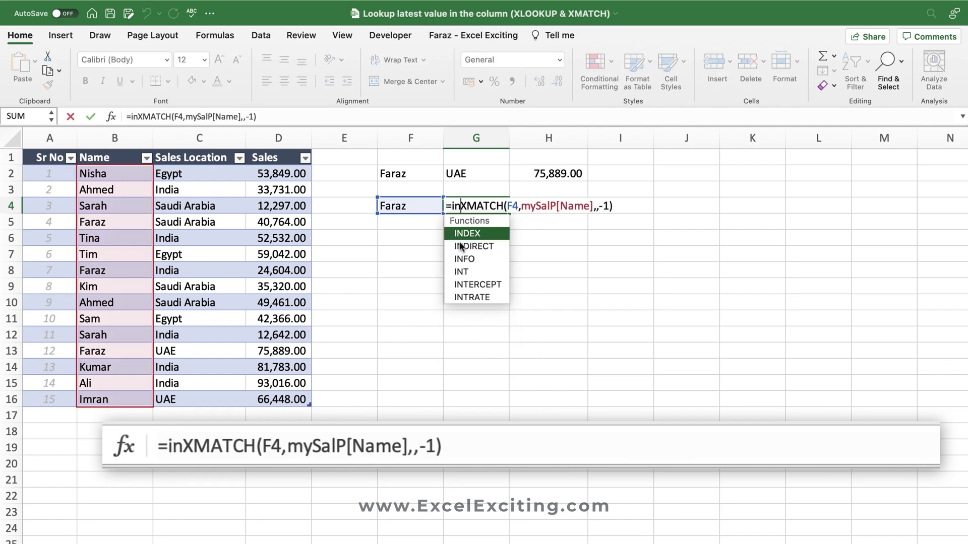
pyautogui.press('Tab')
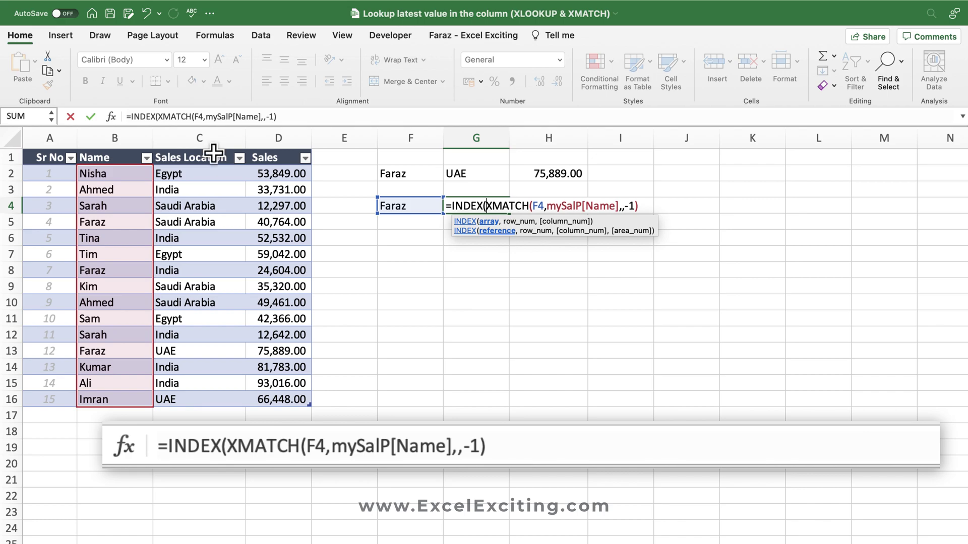
pyautogui.moveTo(212, 153); pyautogui.dragTo(255, 154)
pyautogui.write(',')
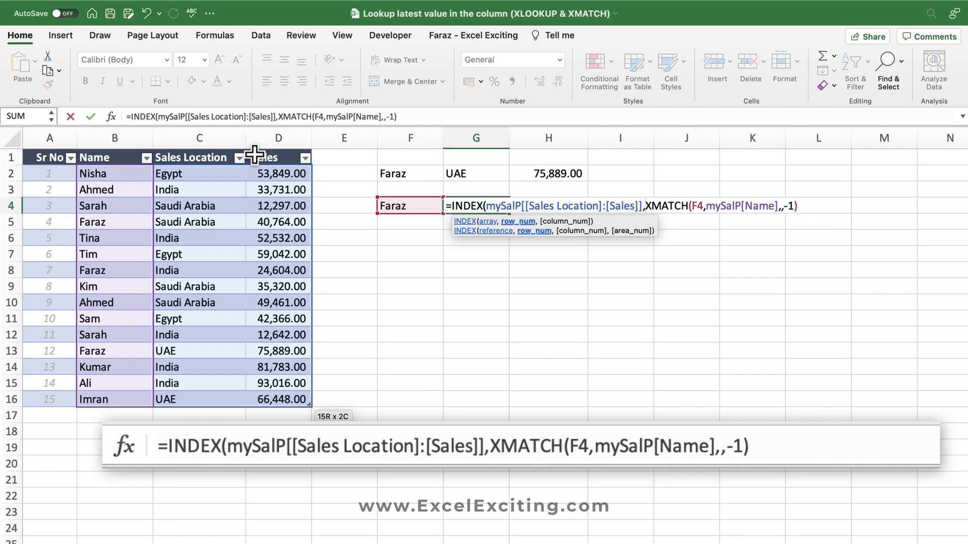
pyautogui.click(805, 206)
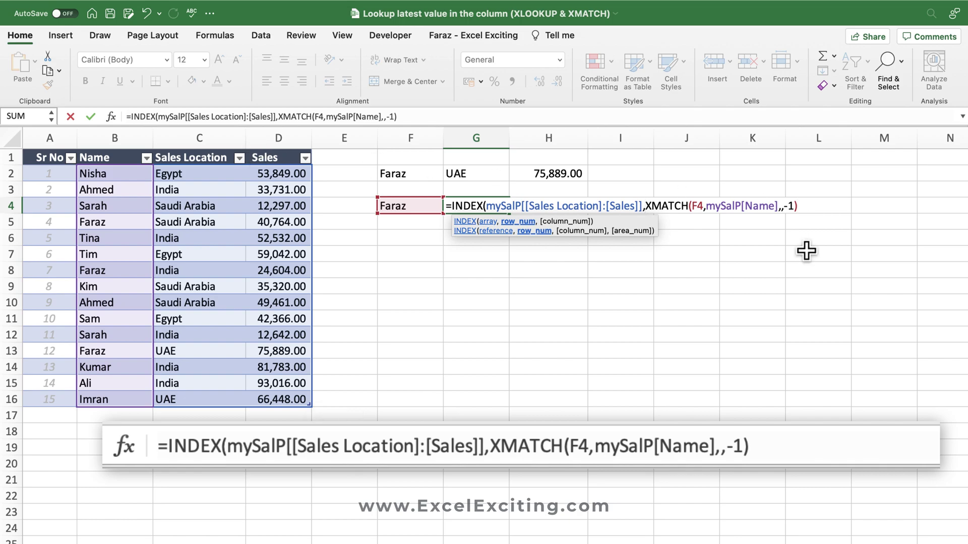
pyautogui.press('Return')
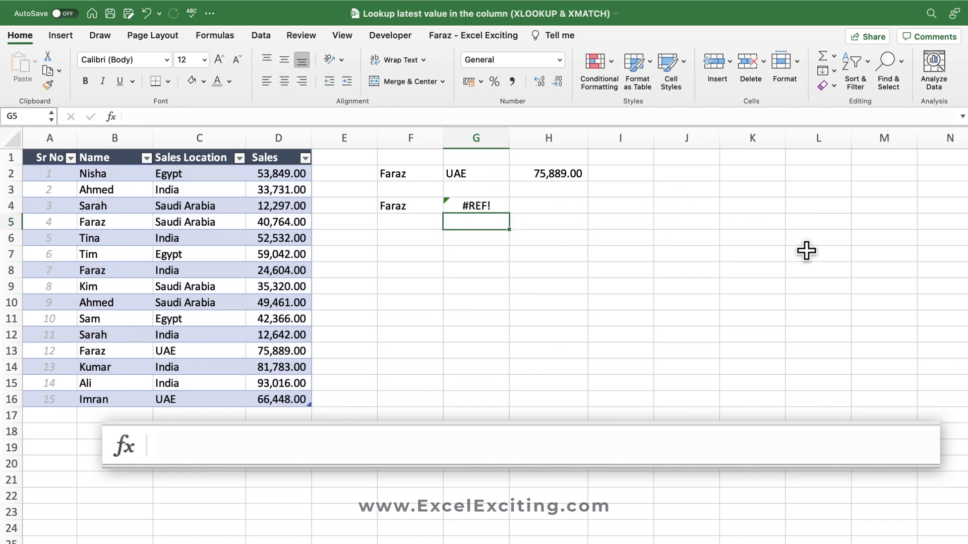
# Step: Add the {1,2} column argument so G4:H4 return UAE and 75889
pyautogui.doubleClick(476, 206)
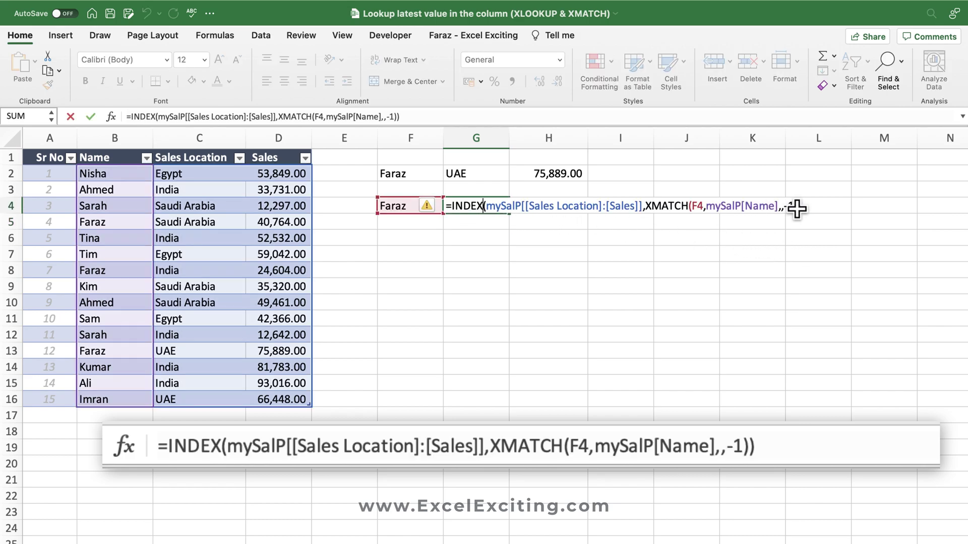
pyautogui.write(',{1,')
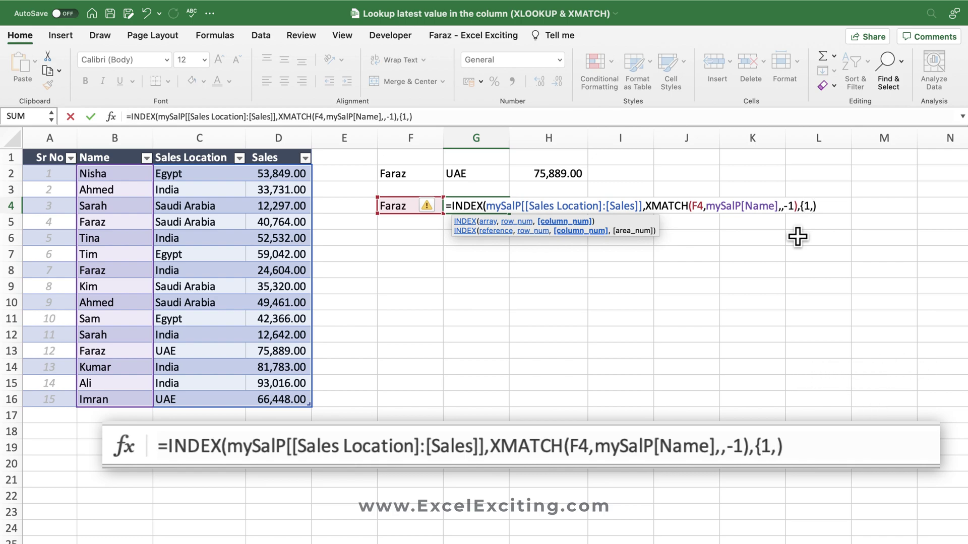
pyautogui.write('2}')
pyautogui.press('Return')
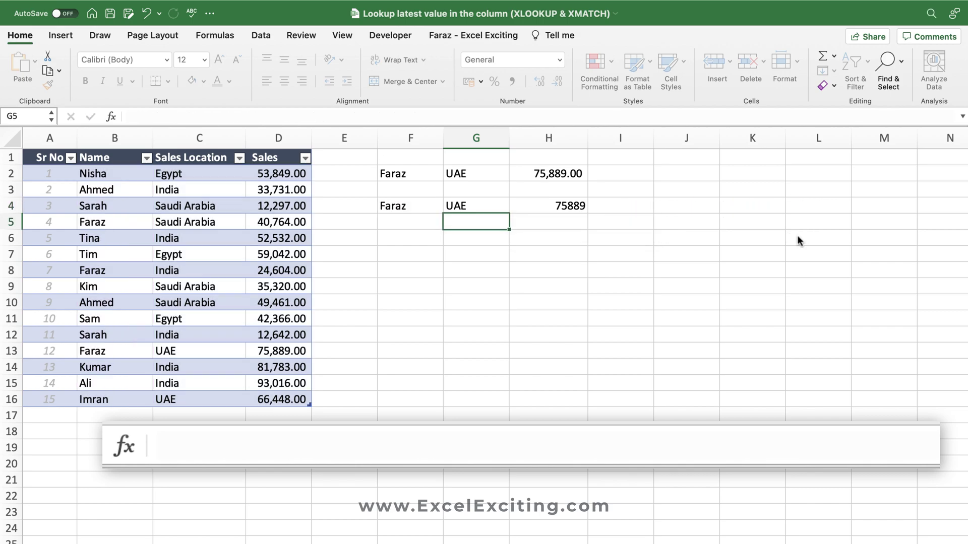
# Step: Copy H2's Accounting format to H4 with Format Painter so it shows 75,889.00
pyautogui.click(503, 208)
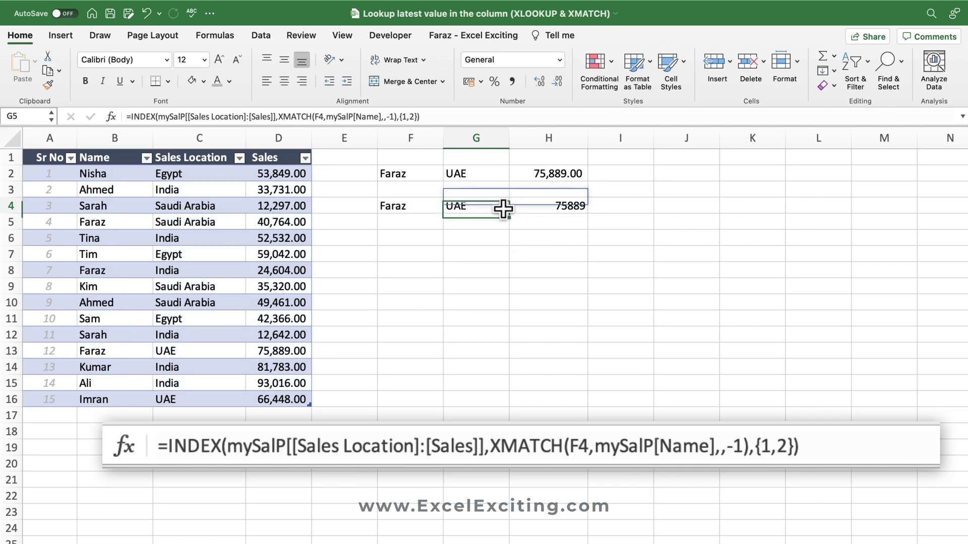
pyautogui.click(536, 173)
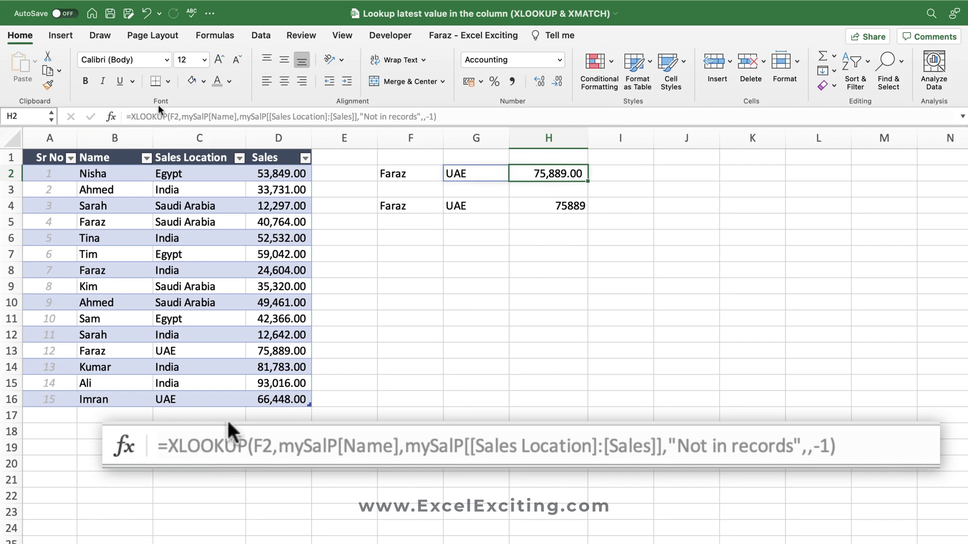
pyautogui.click(49, 85)
pyautogui.click(542, 201)
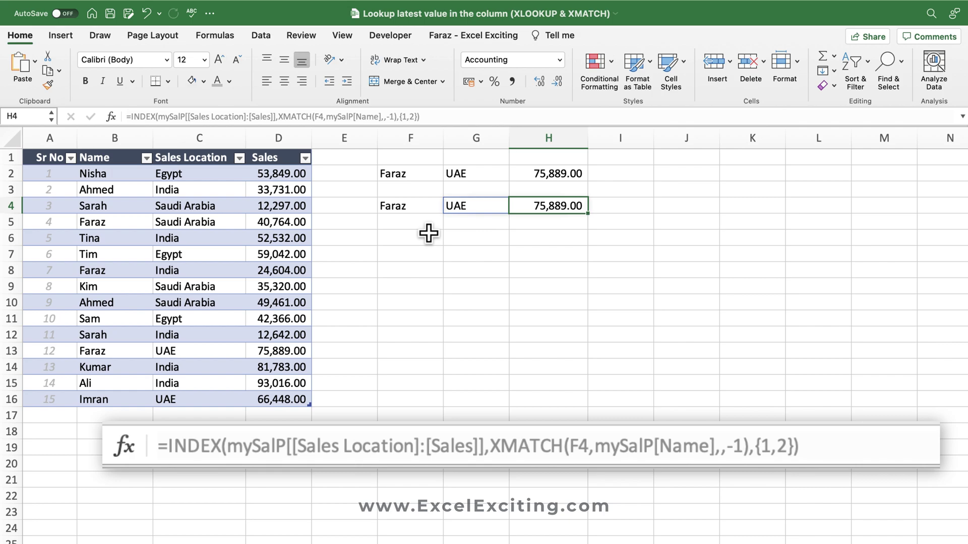
pyautogui.press('Left')
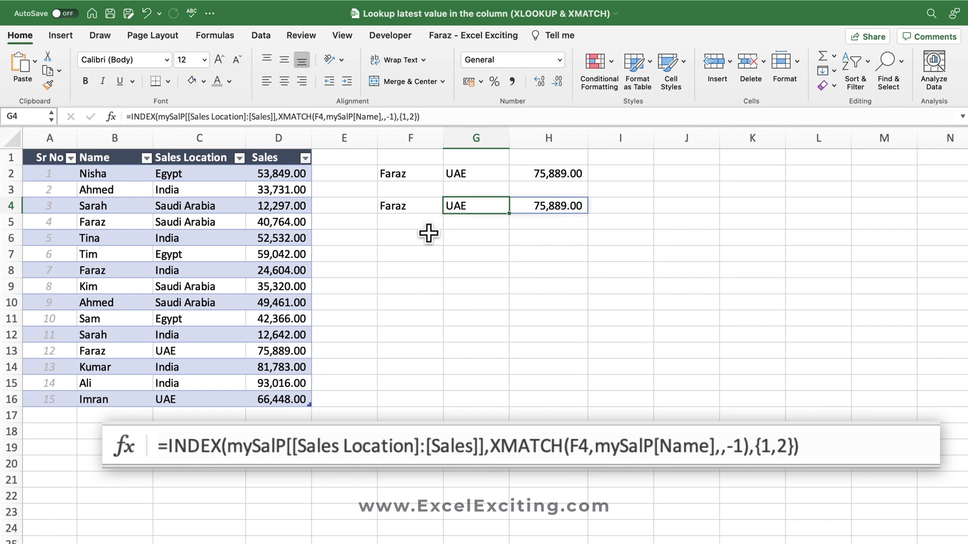
pyautogui.click(488, 177)
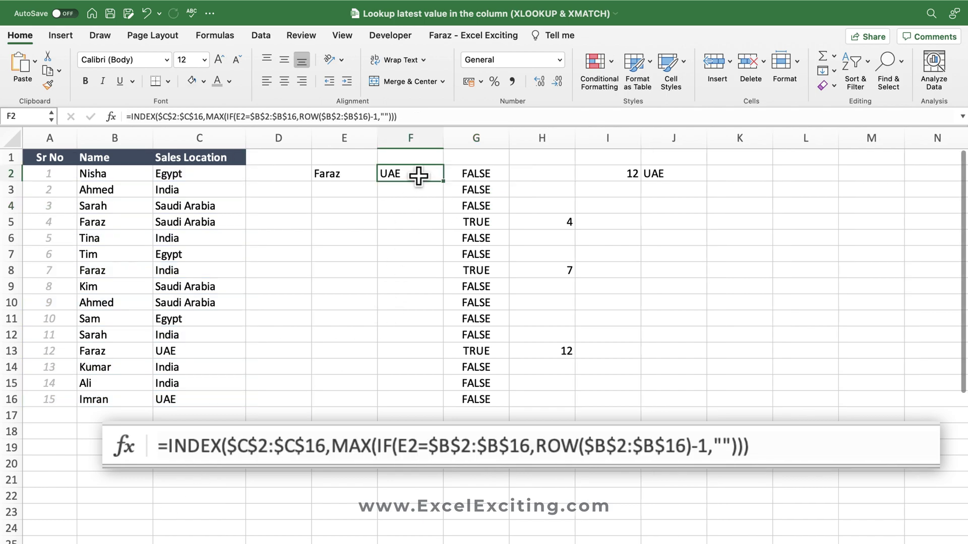
pyautogui.doubleClick(419, 175)
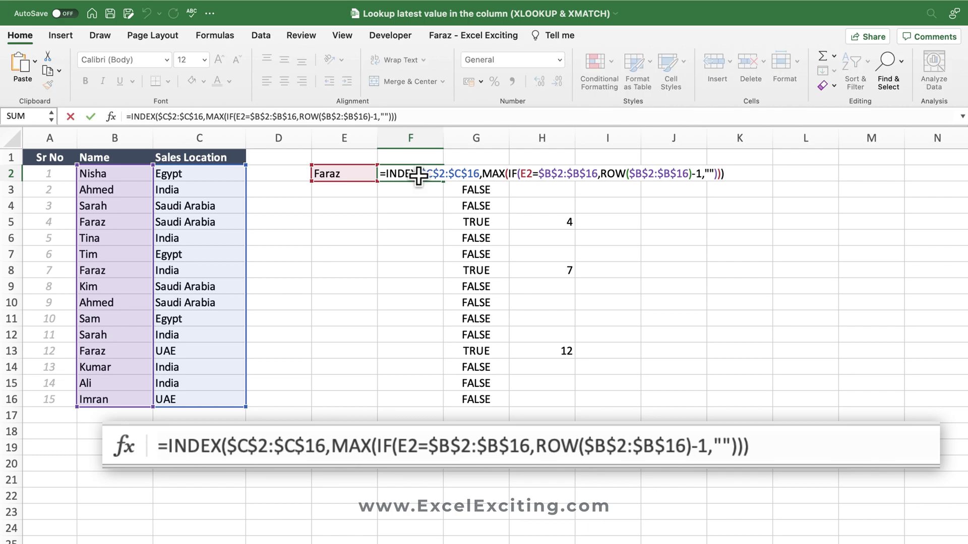
pyautogui.press('Escape')
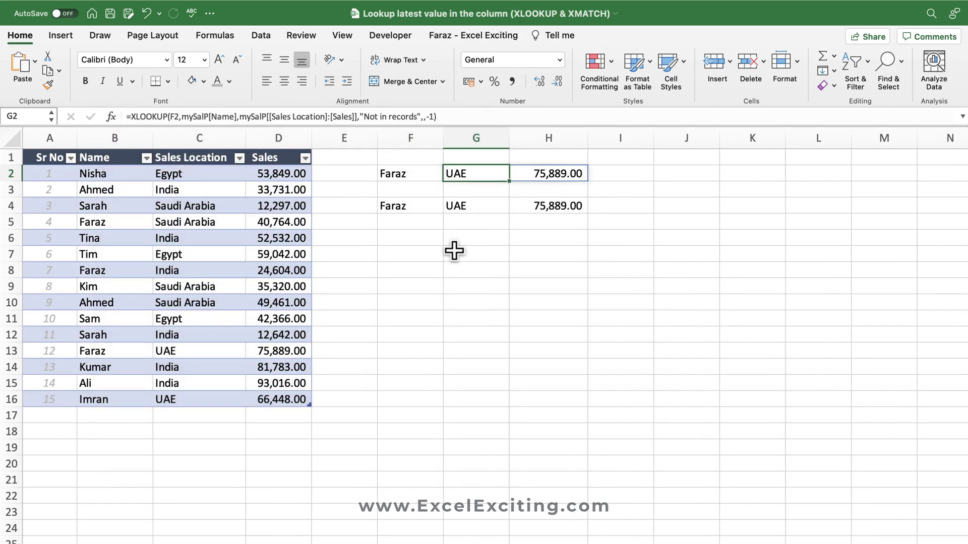
pyautogui.click(461, 212)
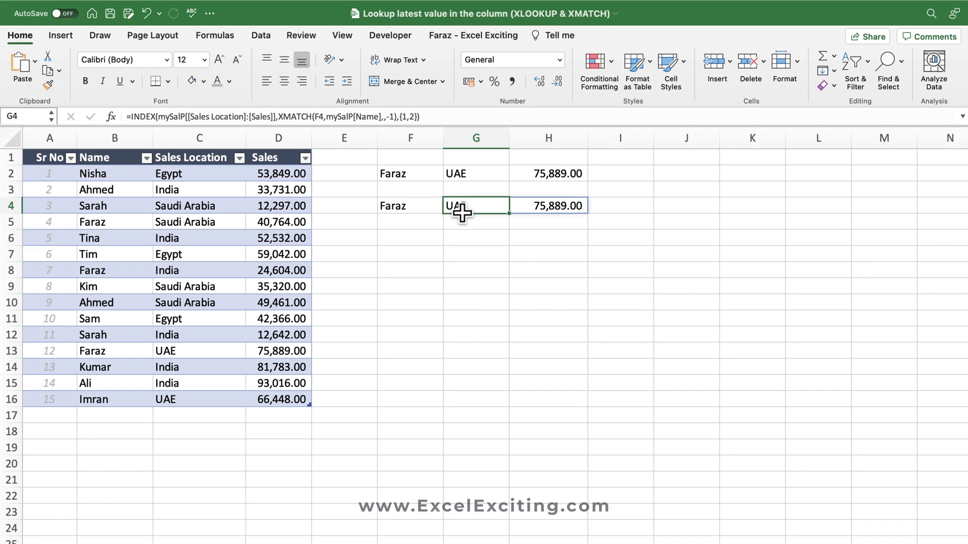